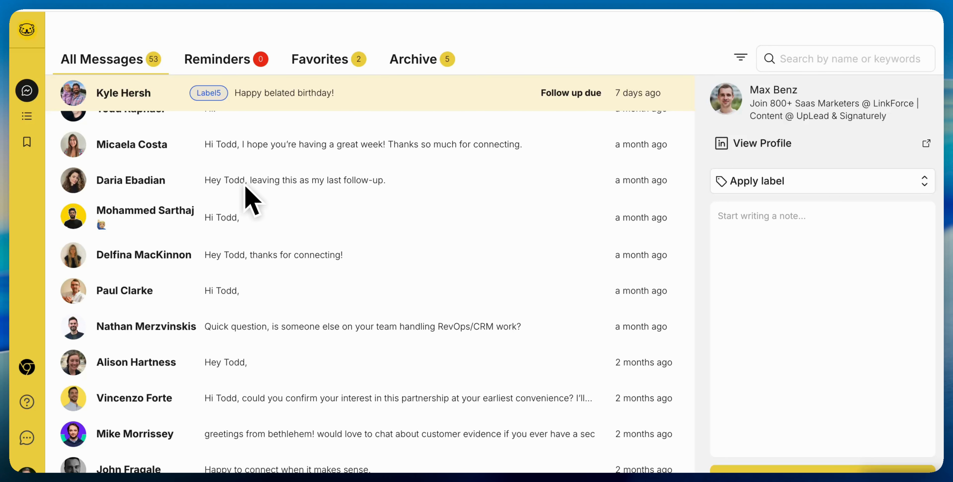
Review the label choices and colors for the five-day-old MQLs conversation without applying a change.
scroll(245, 187, up, 10)
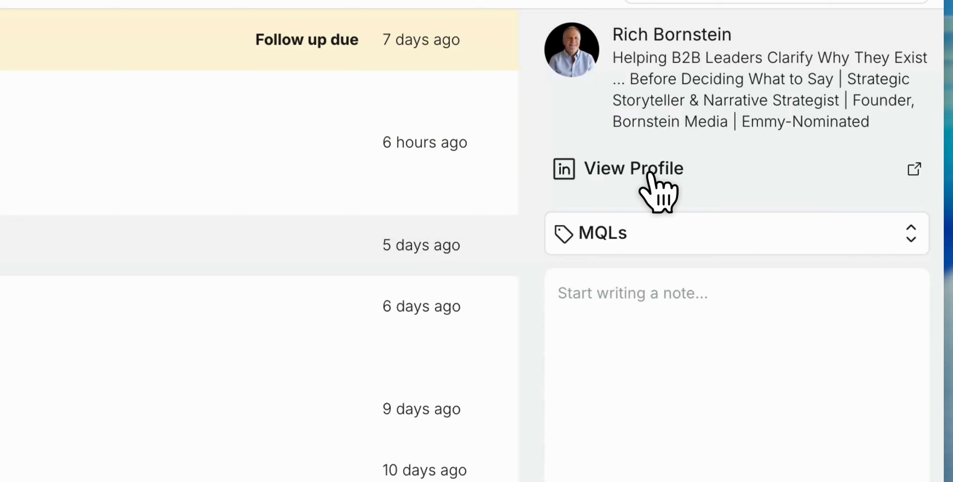
click(573, 245)
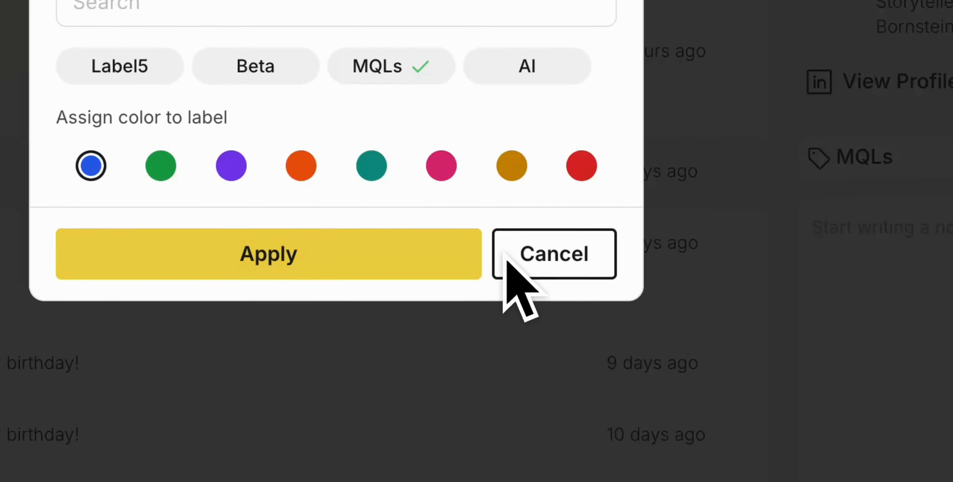
click(507, 261)
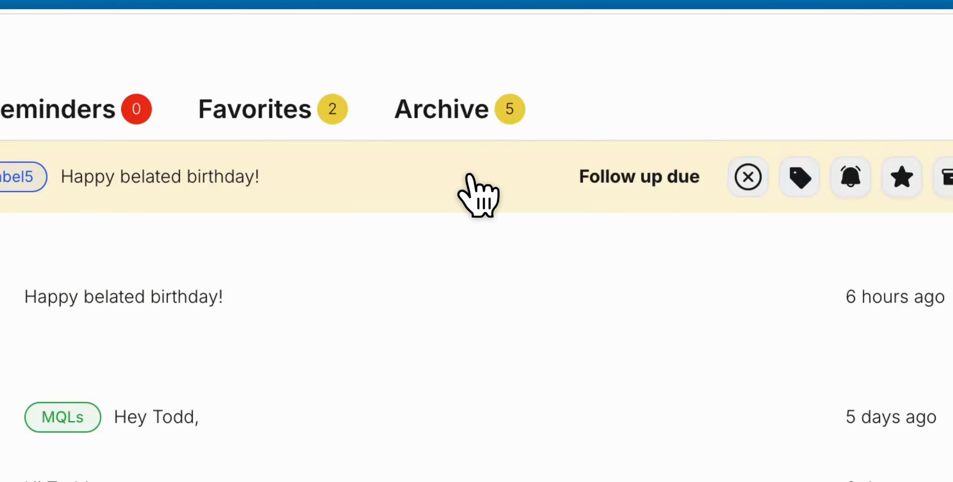
Read the conversation marked as follow-up due and review the label choices for today's birthday conversation without applying one.
click(467, 177)
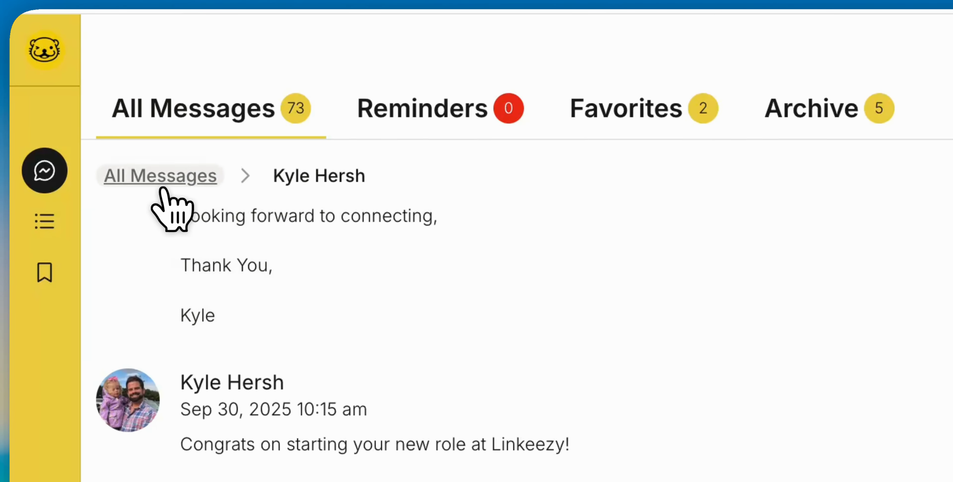
click(85, 93)
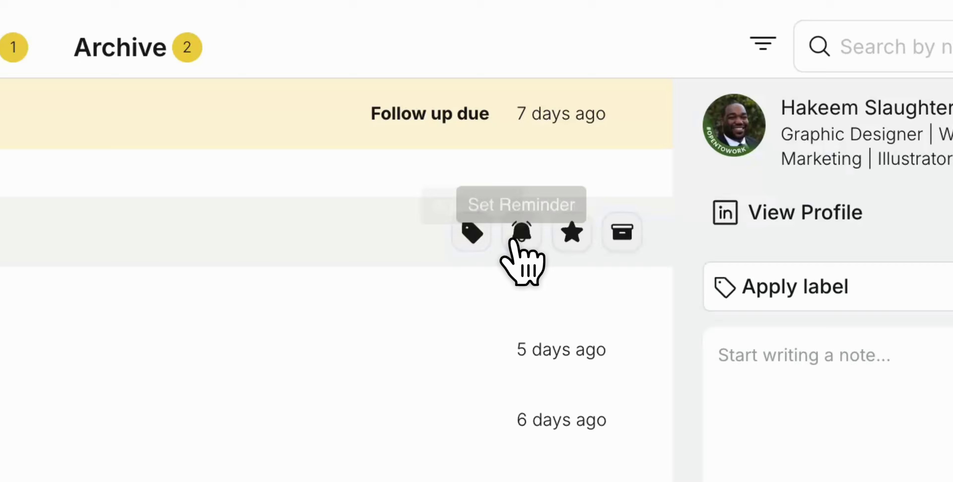
click(602, 155)
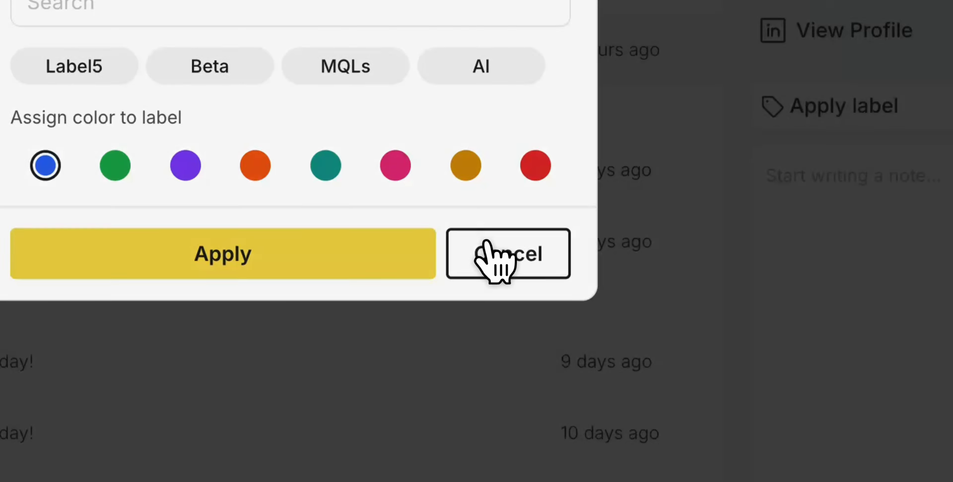
click(580, 246)
Filter the inbox by the MQLs label and return to the unfiltered list of all messages.
click(572, 101)
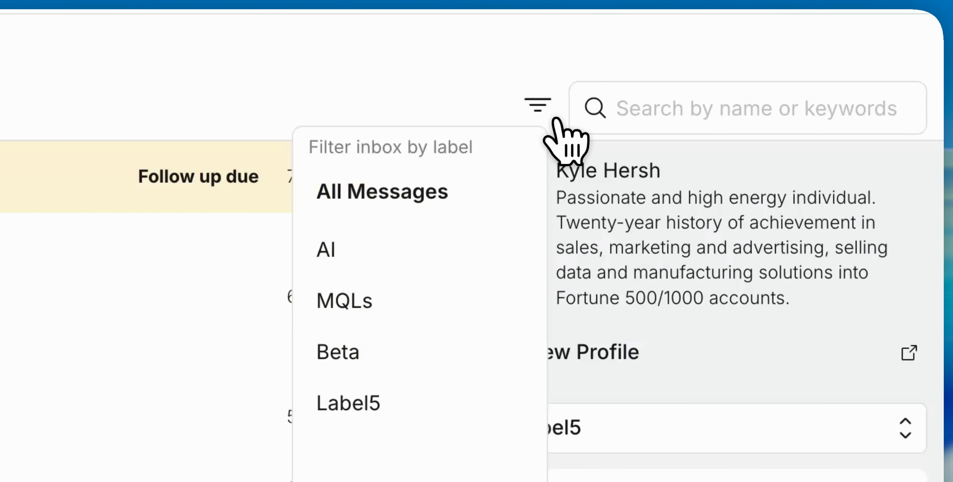
click(506, 187)
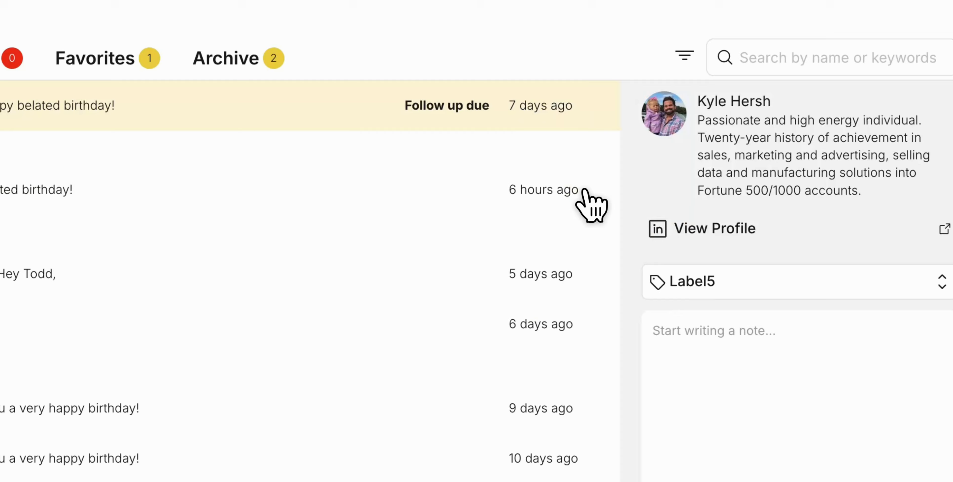
click(652, 173)
click(185, 130)
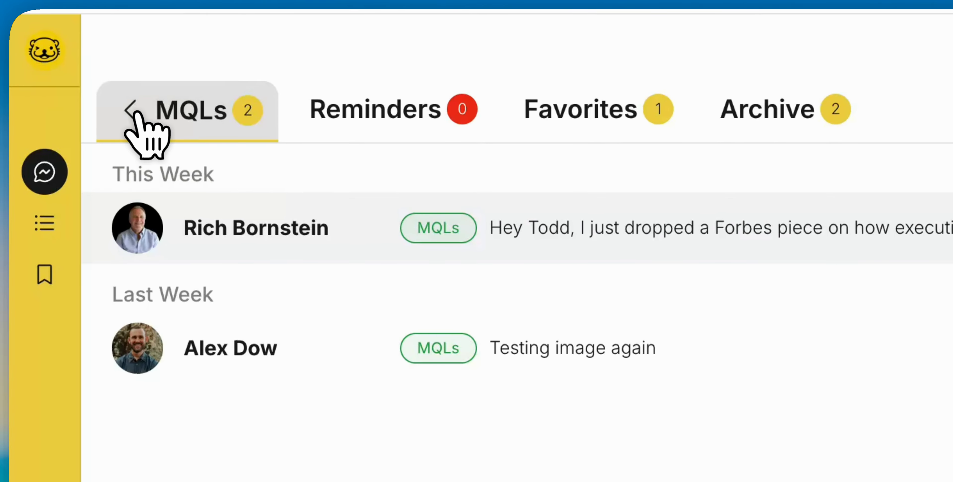
click(69, 59)
Create a 3 Days reminder for today's birthday conversation.
click(947, 296)
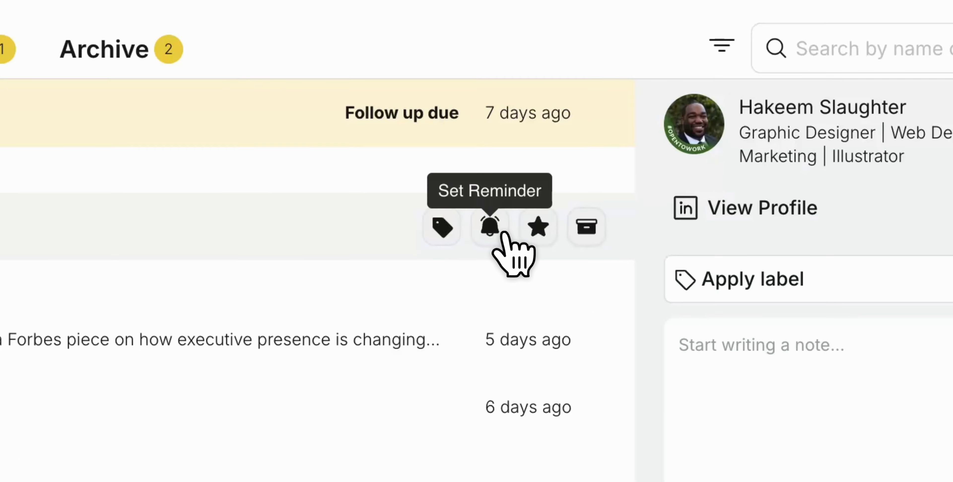
click(617, 153)
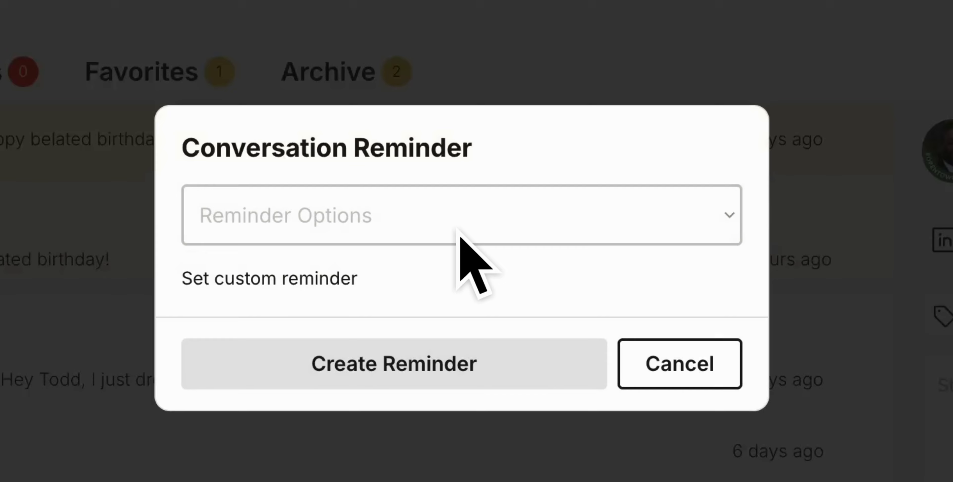
click(554, 222)
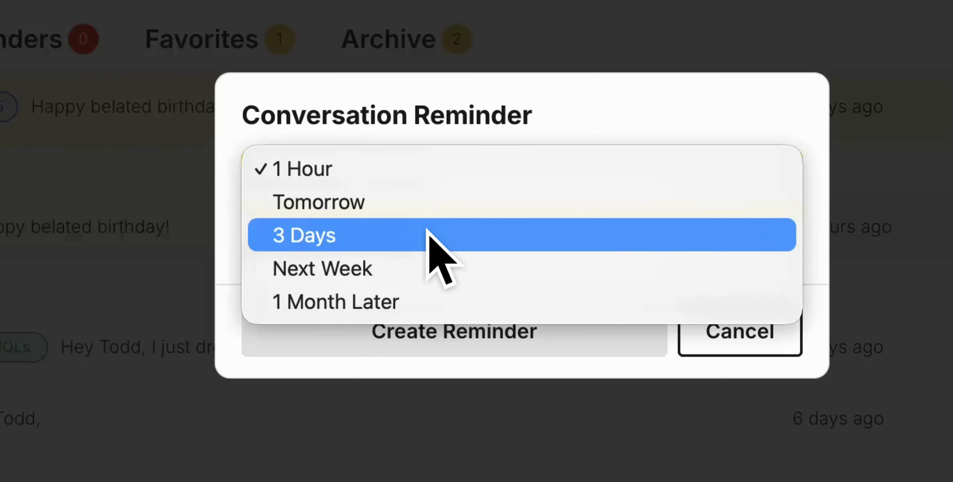
click(427, 231)
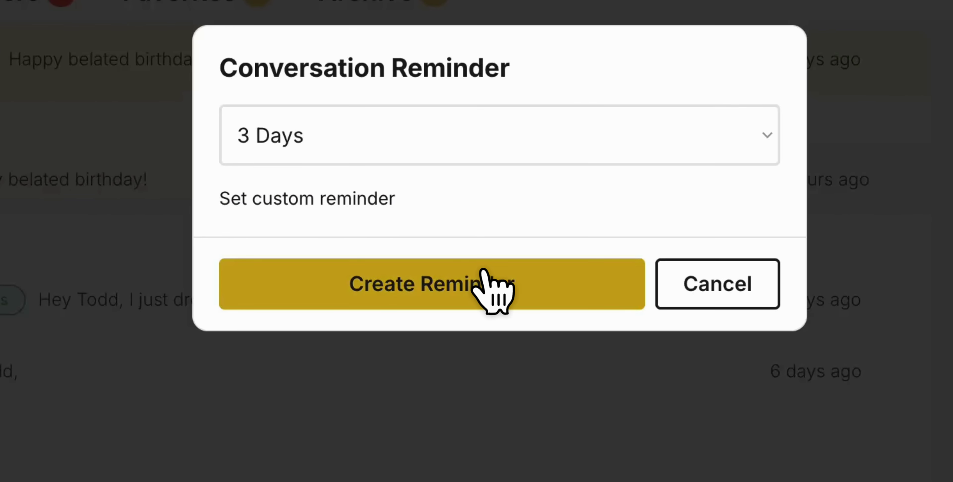
click(482, 272)
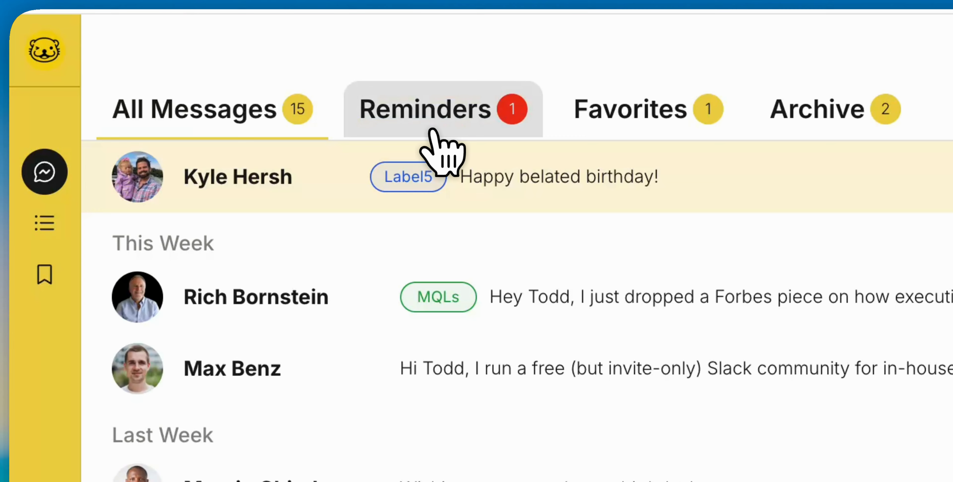
Clear the reminder on the birthday conversation in the reminders list and return to all messages.
click(432, 130)
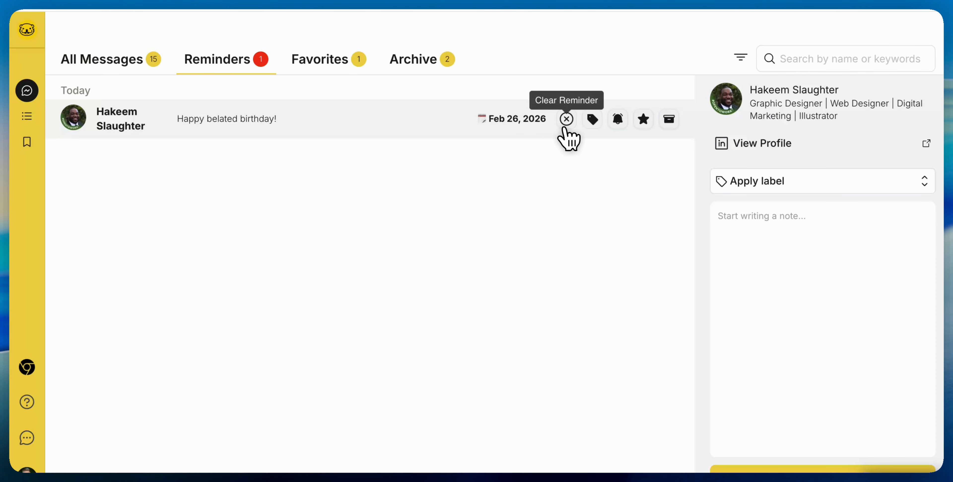
mouse_move(645, 143)
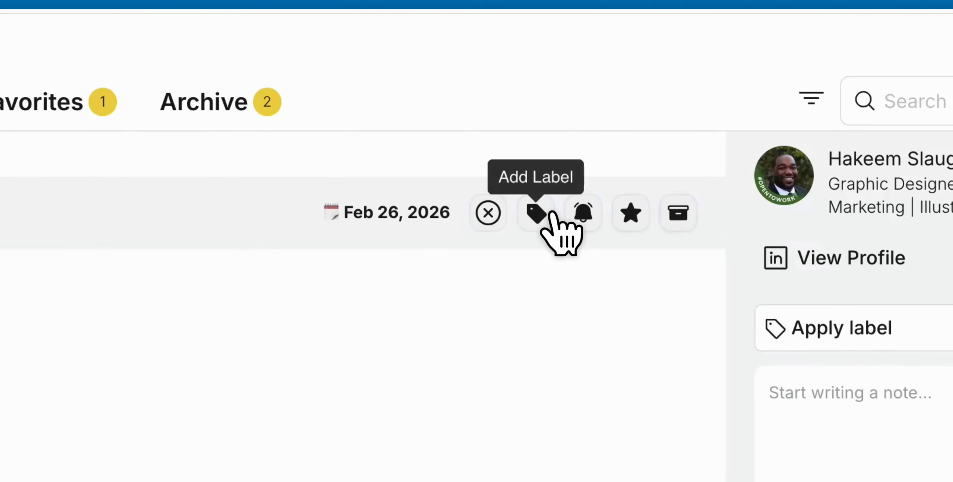
click(488, 213)
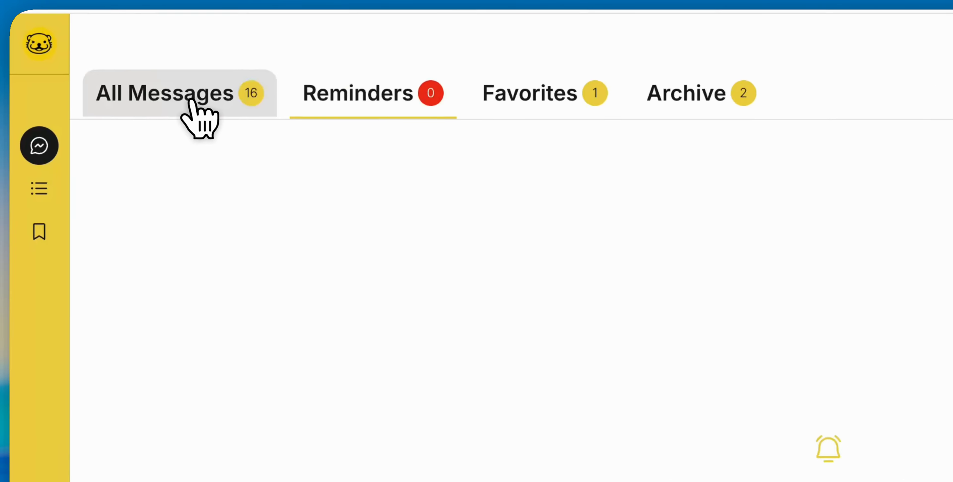
click(225, 118)
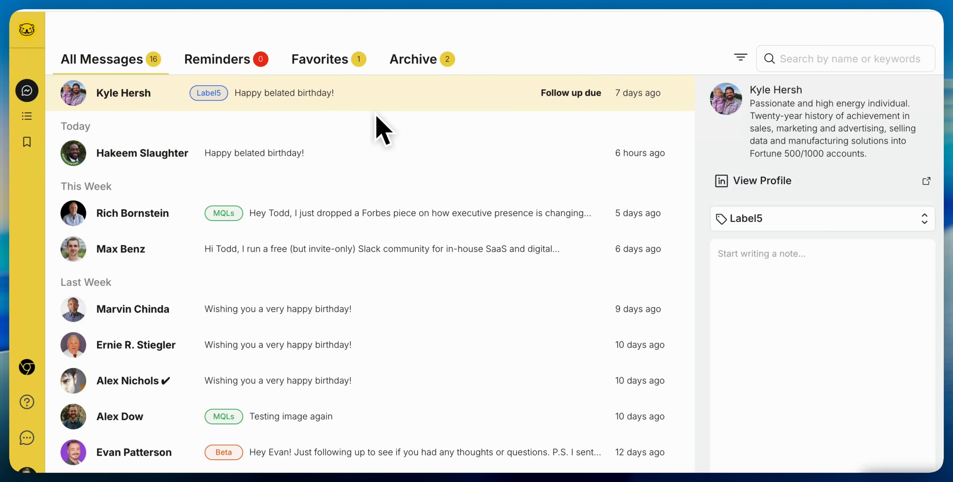
Mark today's birthday conversation as a favorite and confirm.
mouse_move(401, 110)
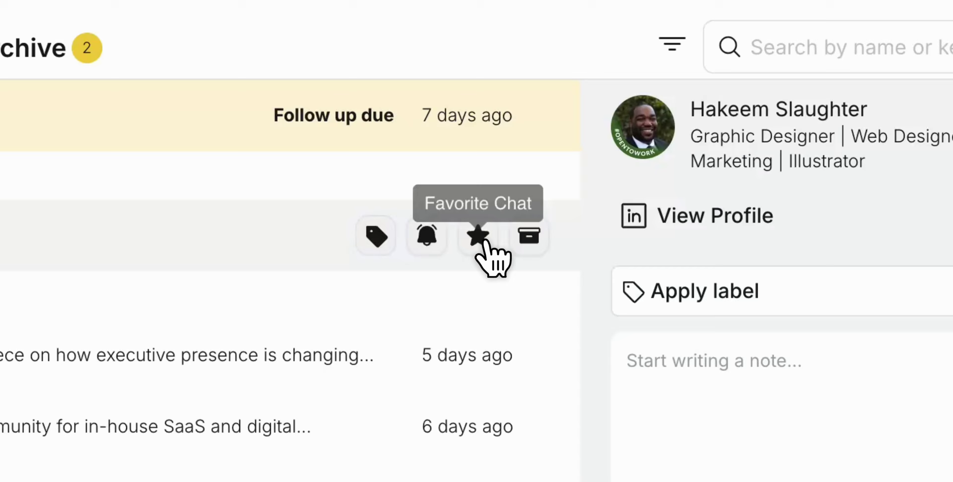
click(643, 153)
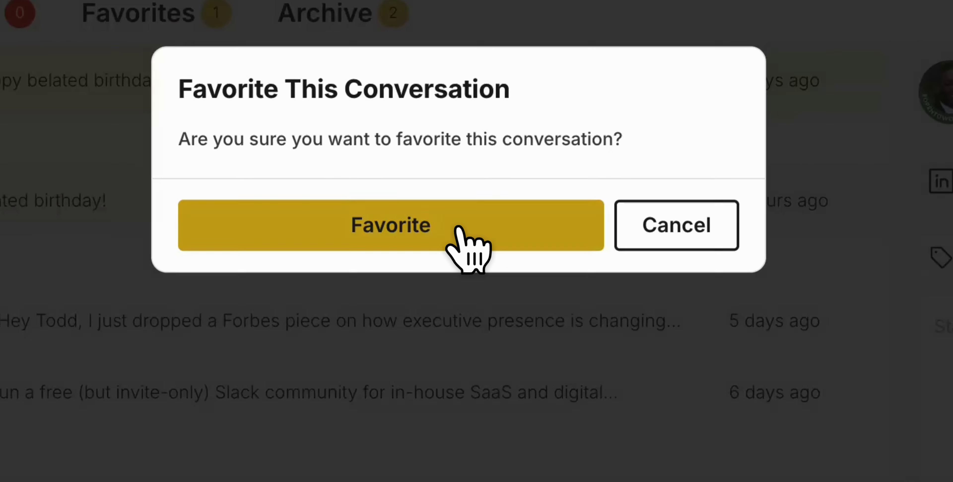
click(169, 272)
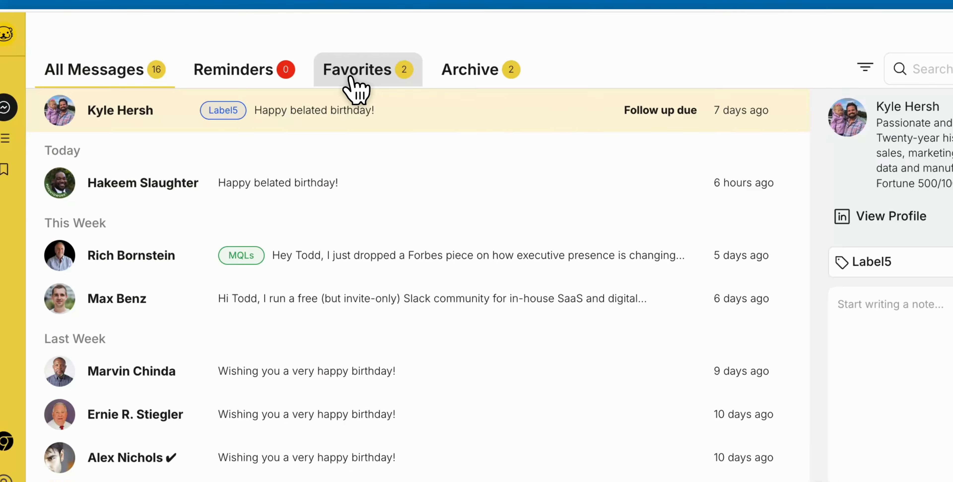
Unfavorite today's birthday conversation in the favorites list and return to all messages.
click(487, 123)
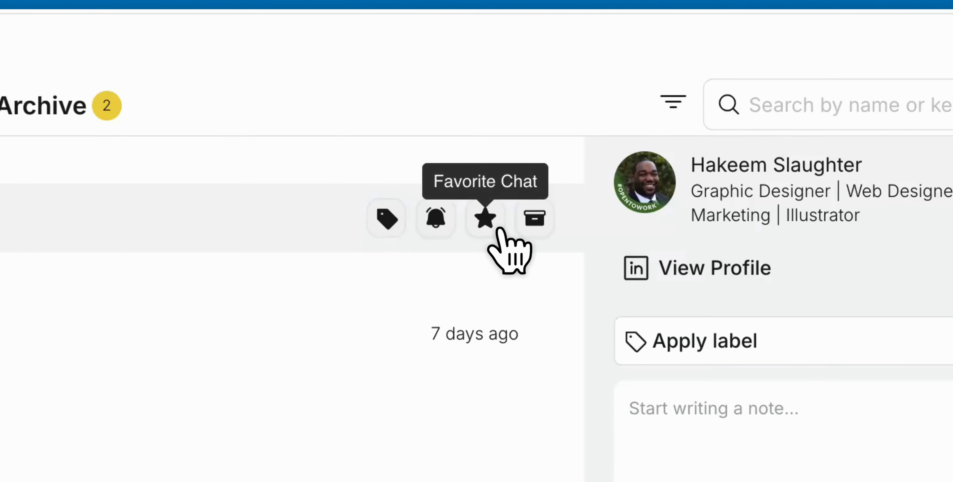
click(643, 118)
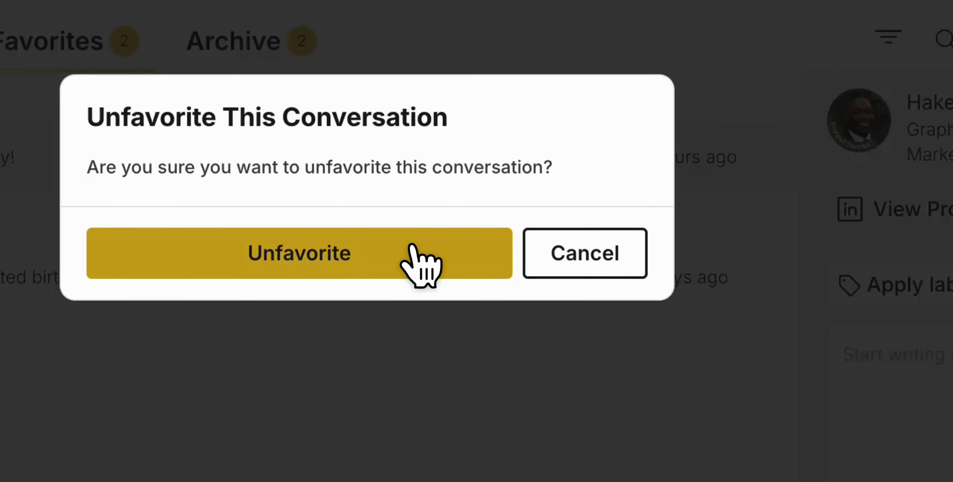
click(412, 247)
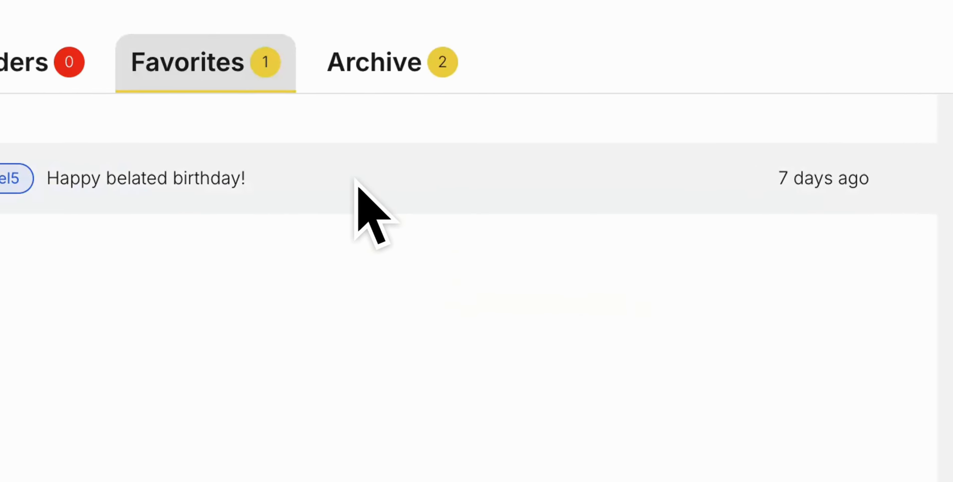
click(255, 126)
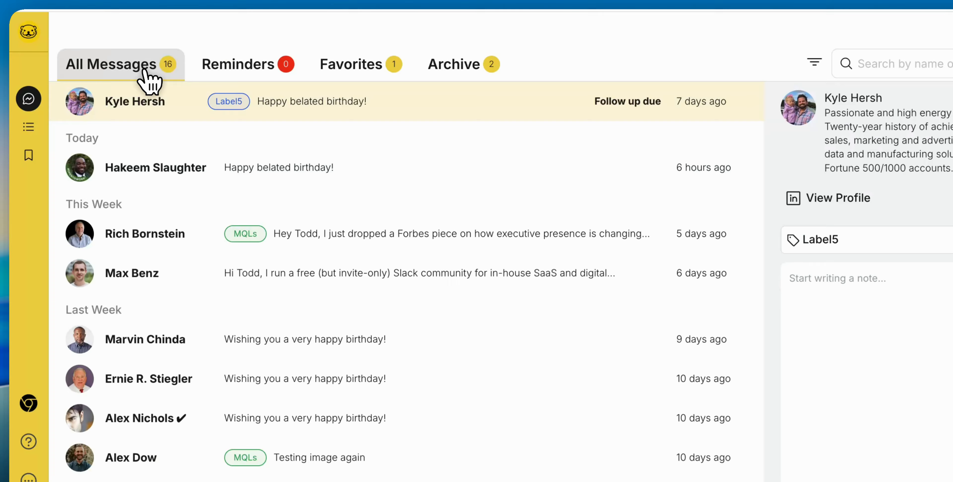
Archive today's birthday conversation and confirm.
click(572, 164)
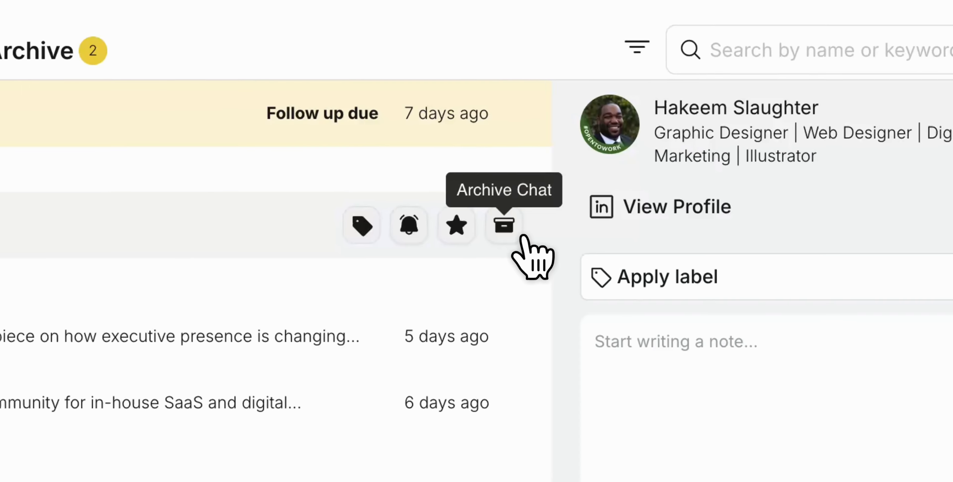
click(675, 158)
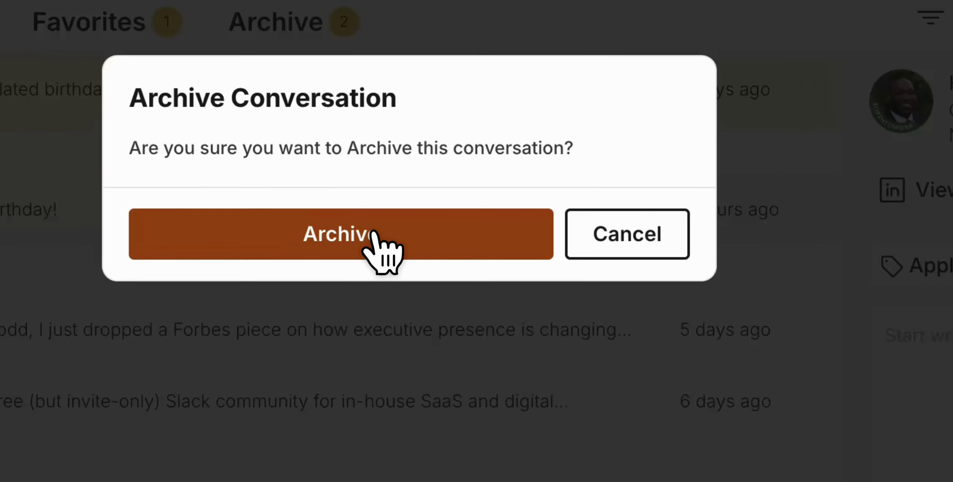
click(371, 233)
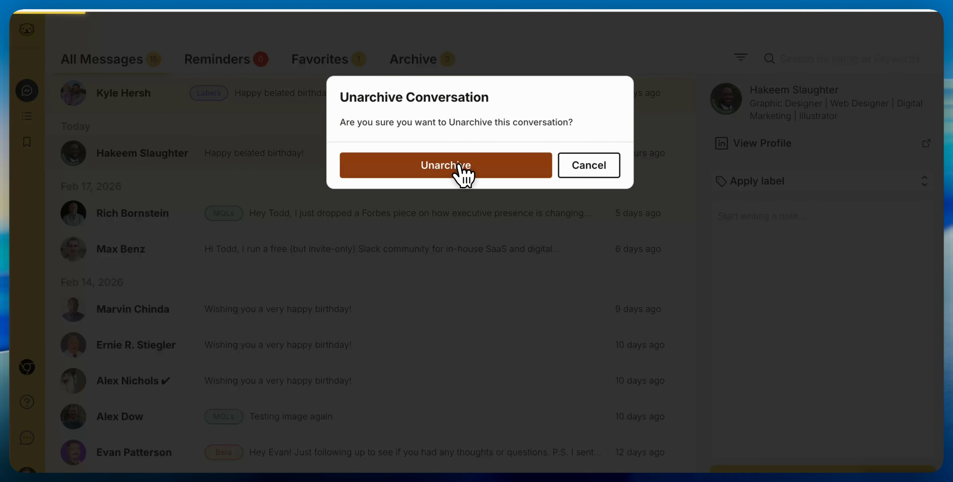
click(459, 167)
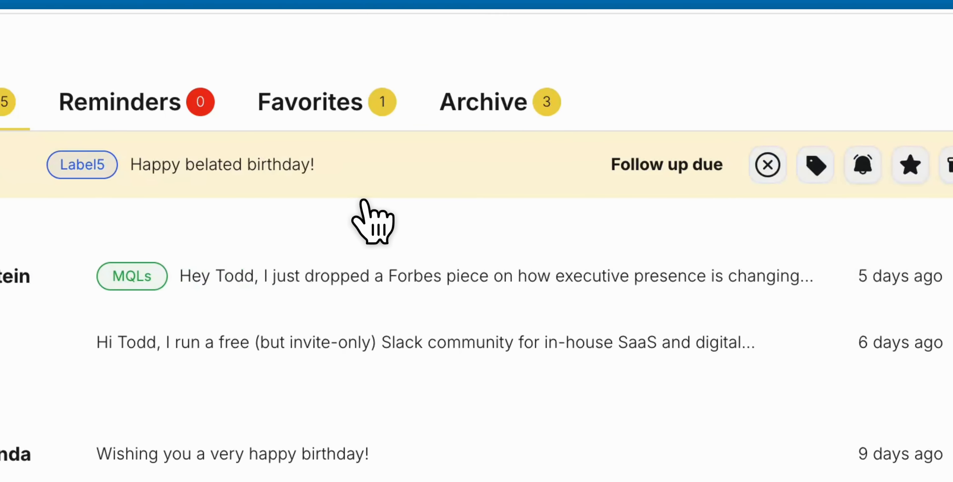
Unarchive today's birthday conversation from the archived list and confirm.
click(477, 103)
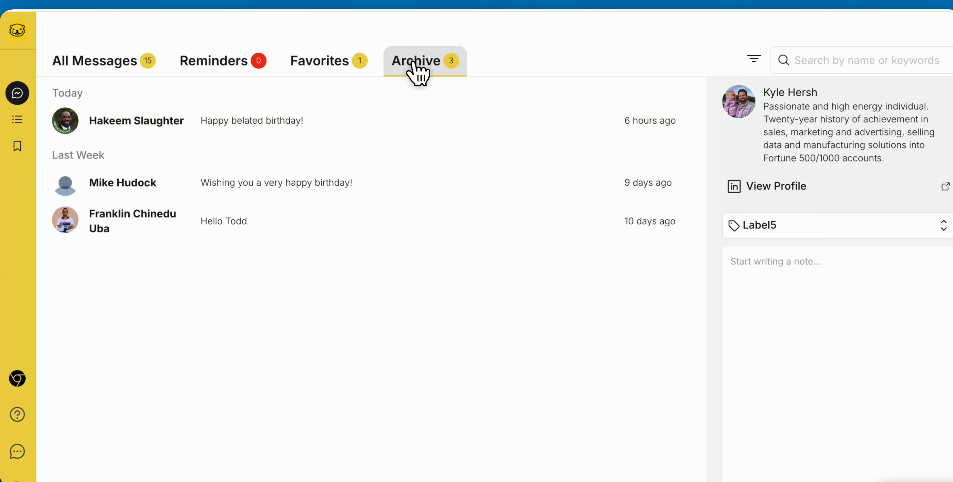
click(613, 138)
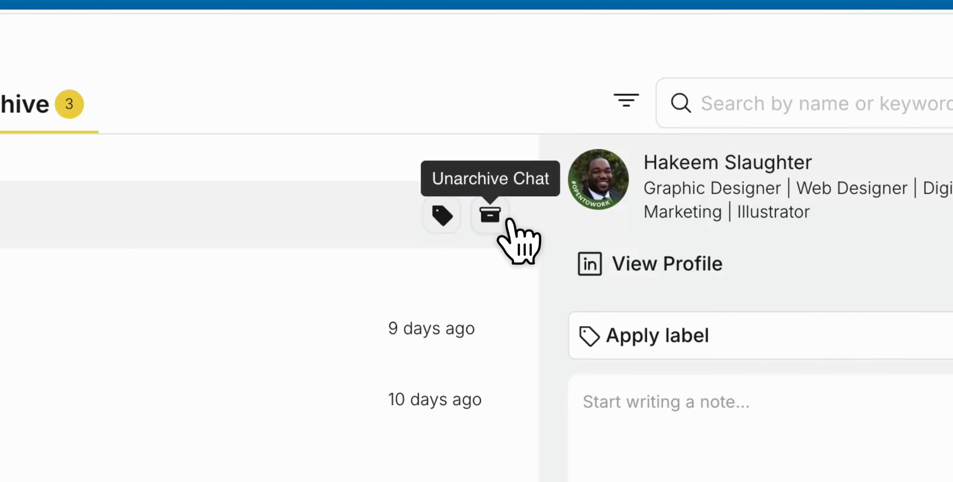
click(670, 118)
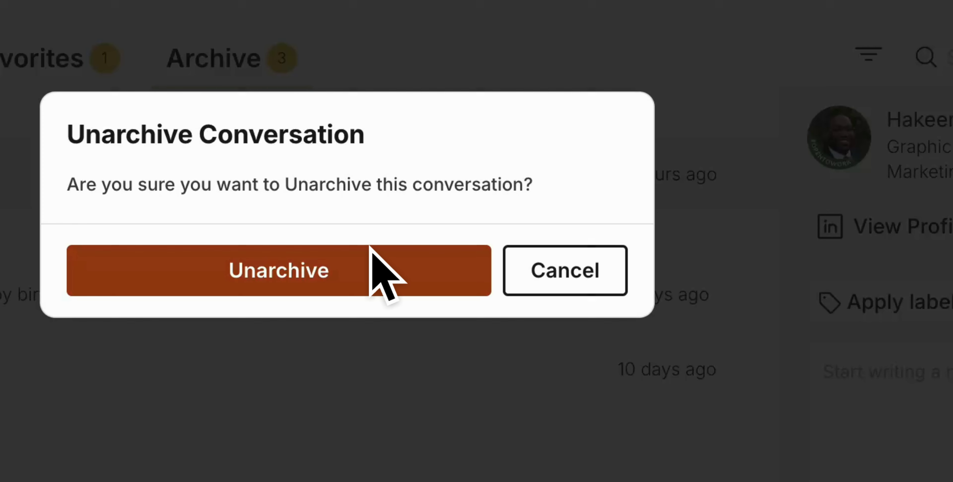
click(350, 270)
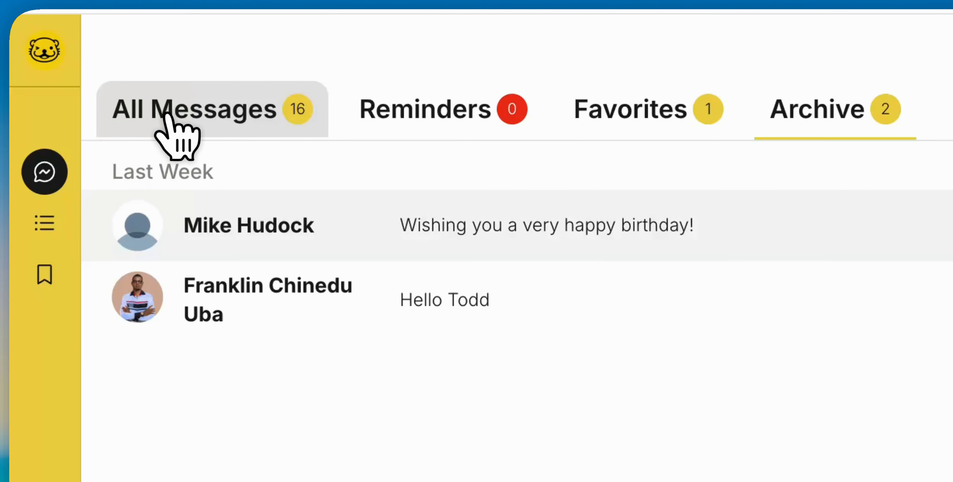
Return to all messages and open the saved signatures from the reply box of the Label5 conversation.
click(167, 118)
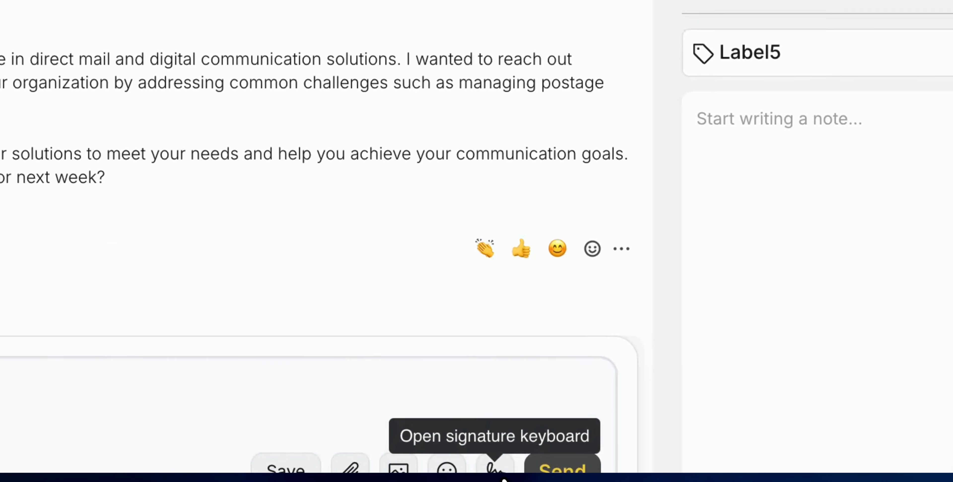
click(611, 472)
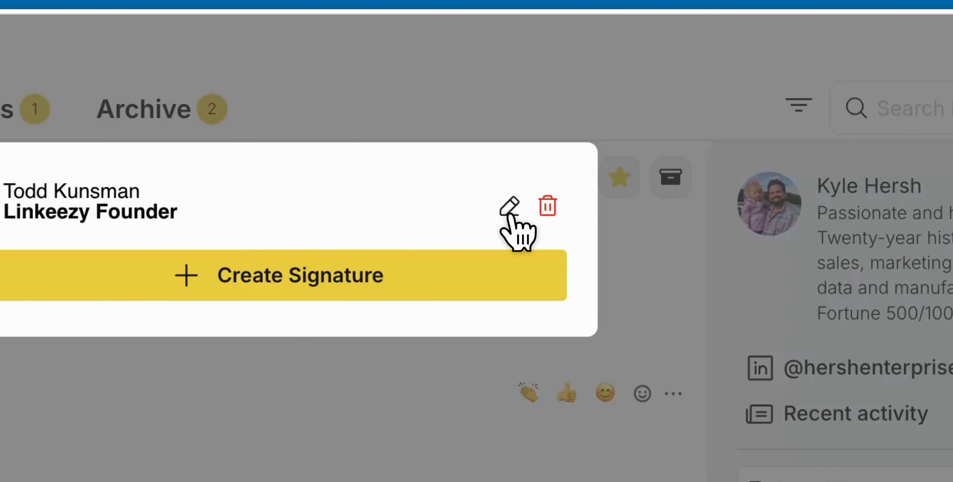
Open the saved signature for editing and cancel without changing it.
click(706, 189)
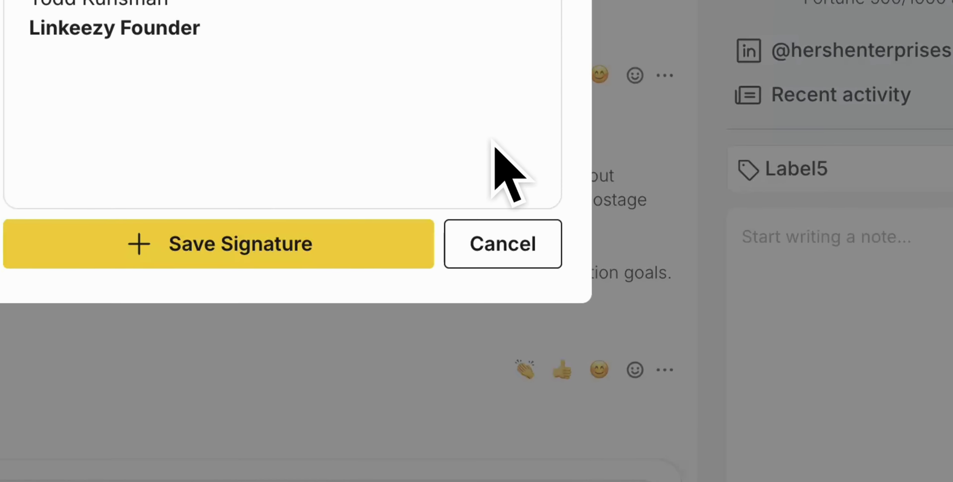
click(592, 291)
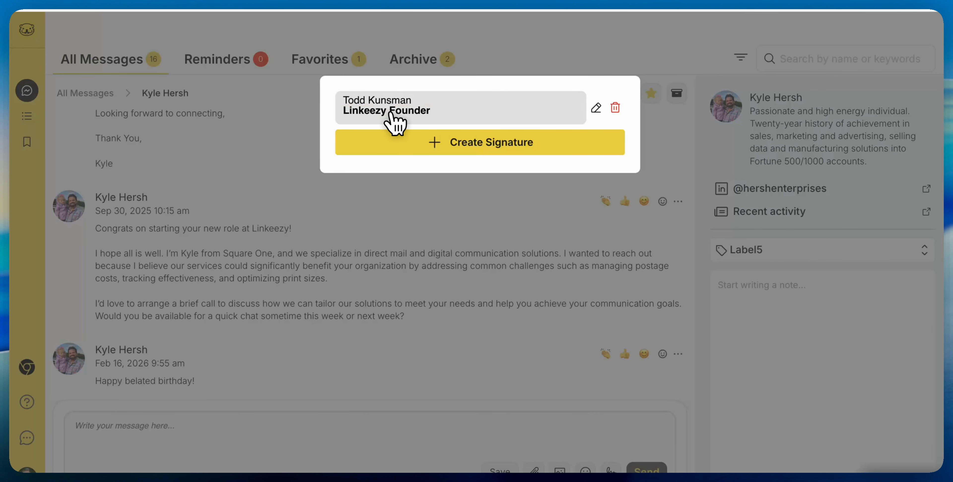
Write the reply "Hey there" in the Label5 conversation and save it as a draft.
click(272, 439)
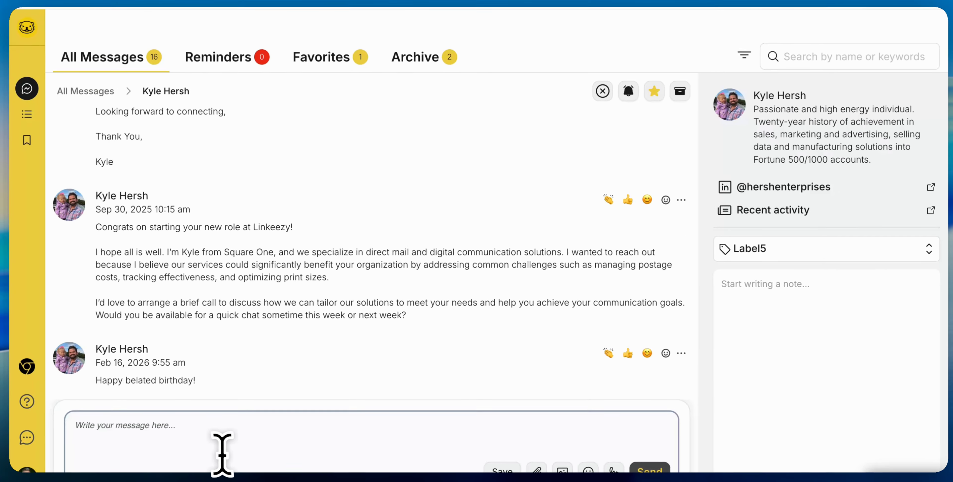
text(Hey the)
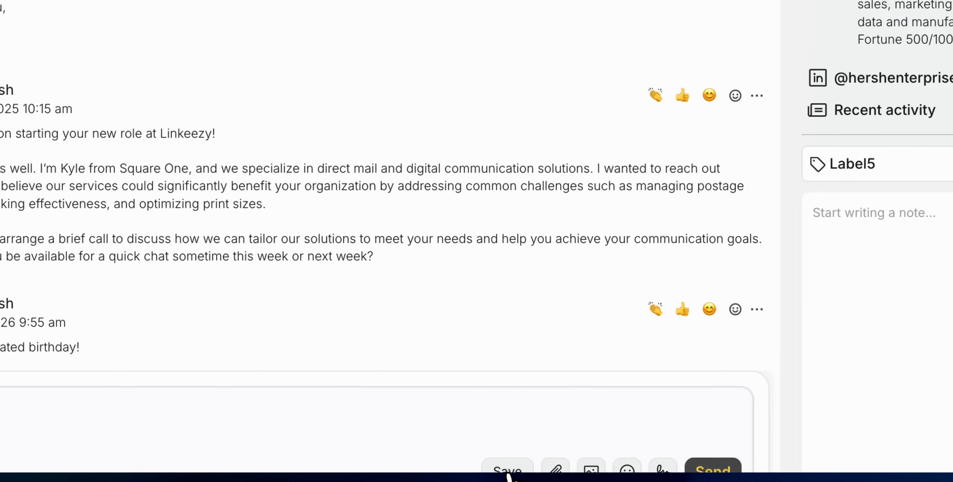
click(519, 468)
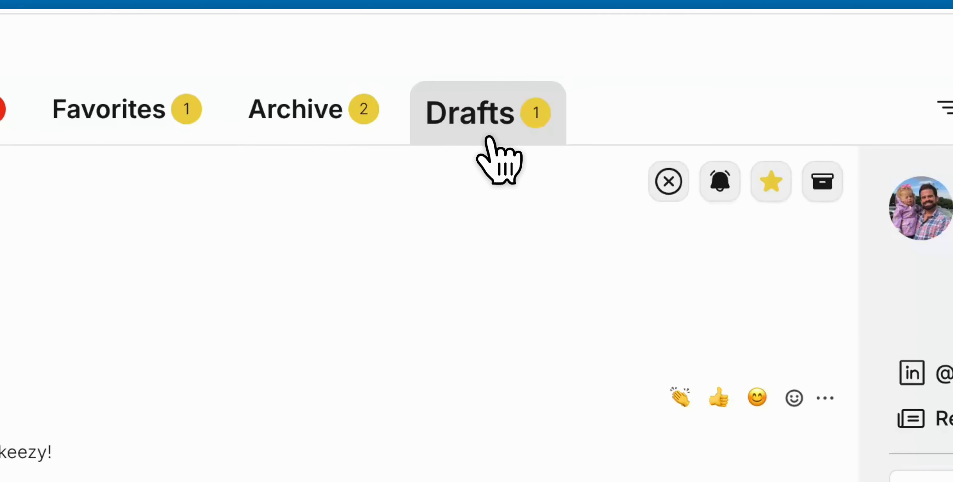
Open the list of drafts and delete the "Hey there" draft.
click(489, 138)
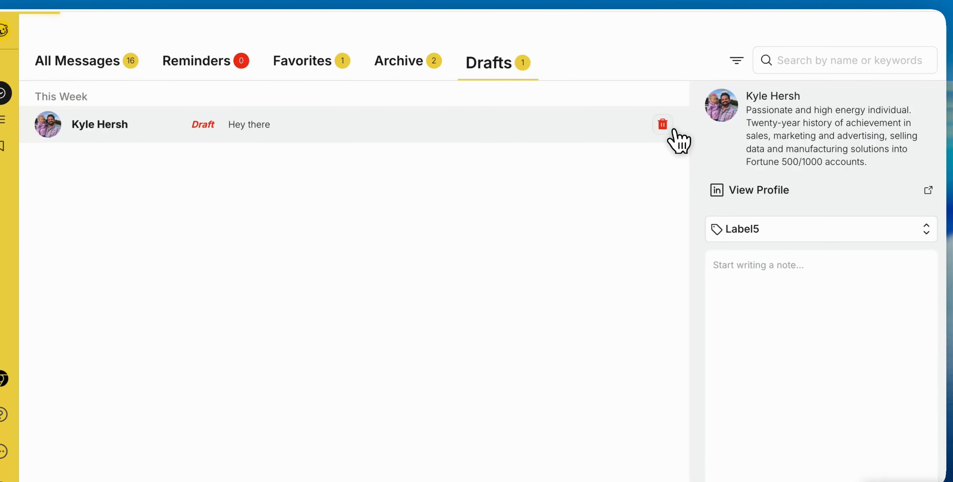
click(481, 237)
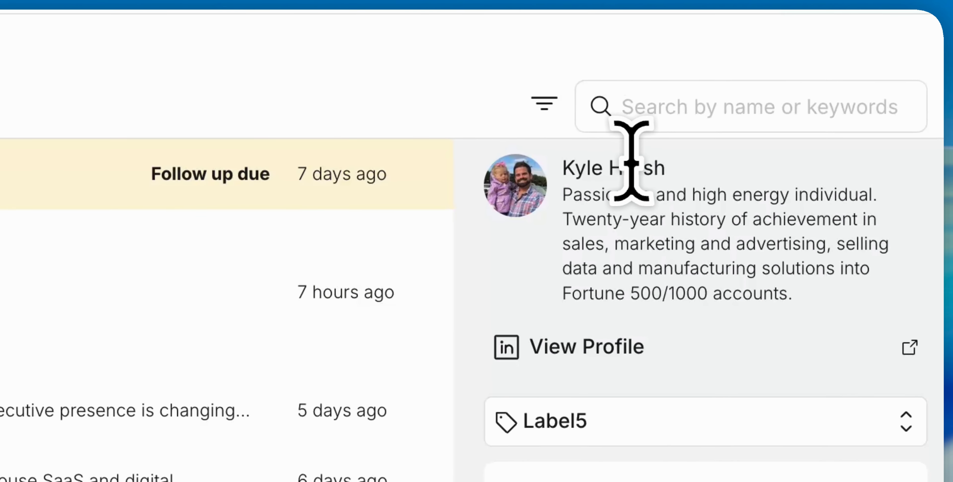
Show the suggestions of the message search by name or keywords and dismiss them.
click(803, 67)
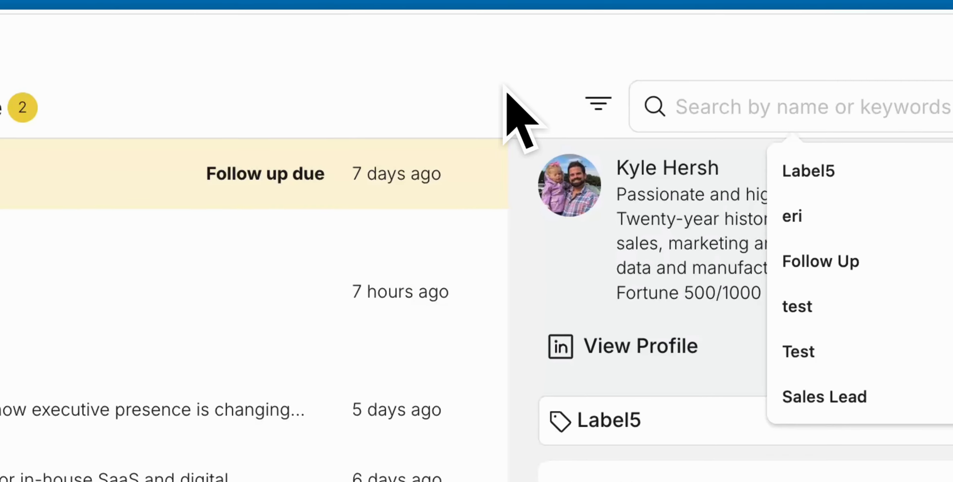
click(685, 53)
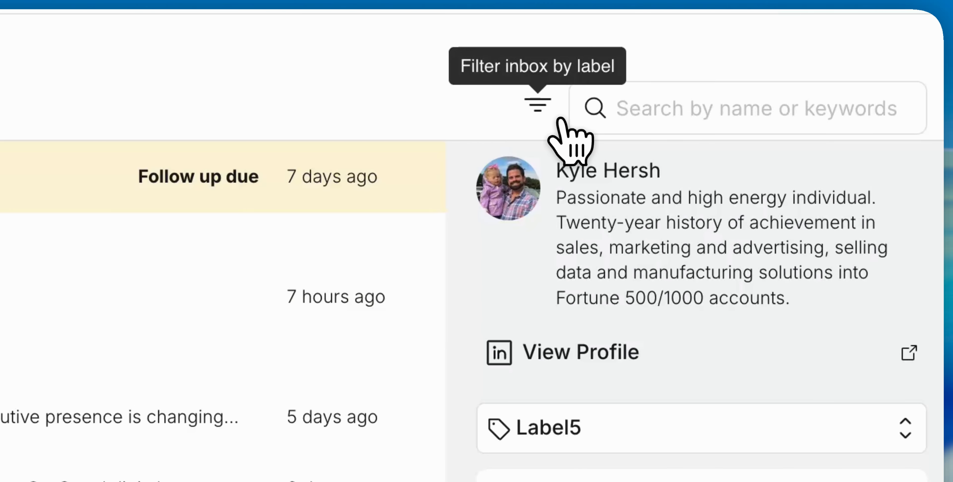
Open the auto filter rules, try a new filter archiving messages that contain the keyword AI, and discard it.
click(565, 107)
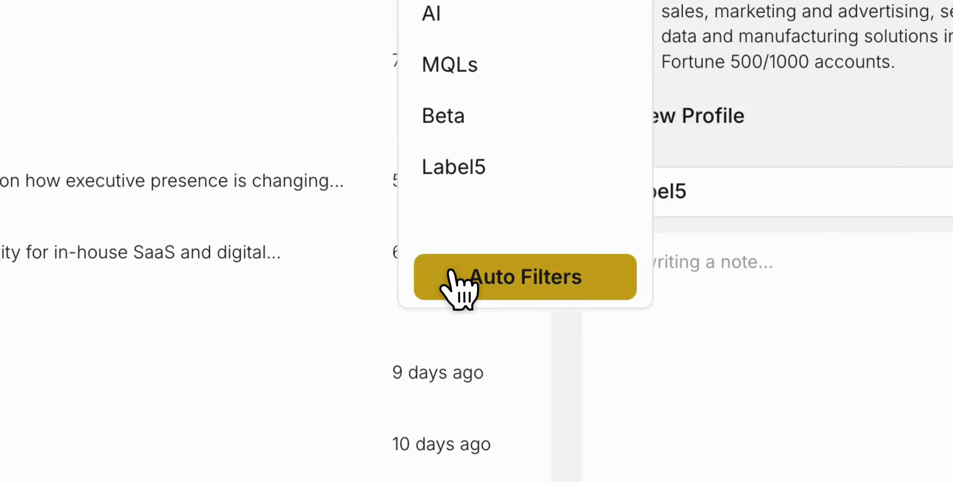
click(415, 481)
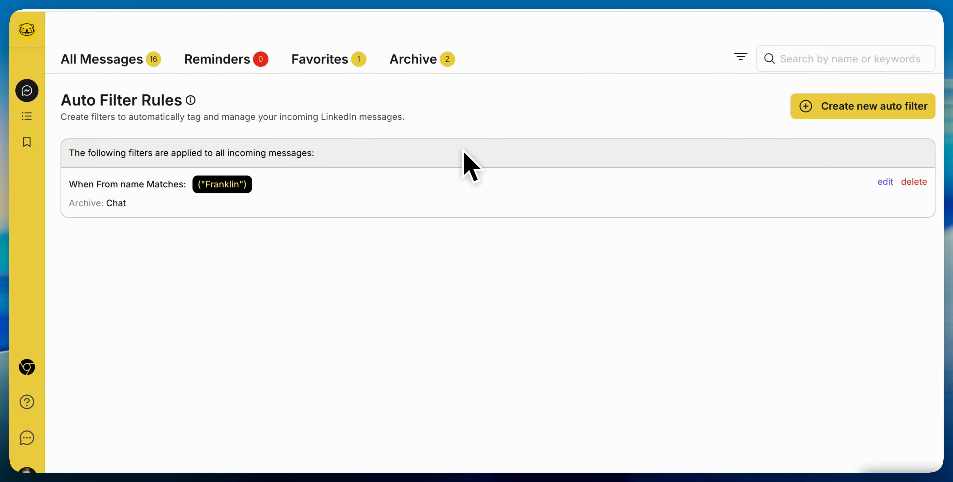
click(881, 112)
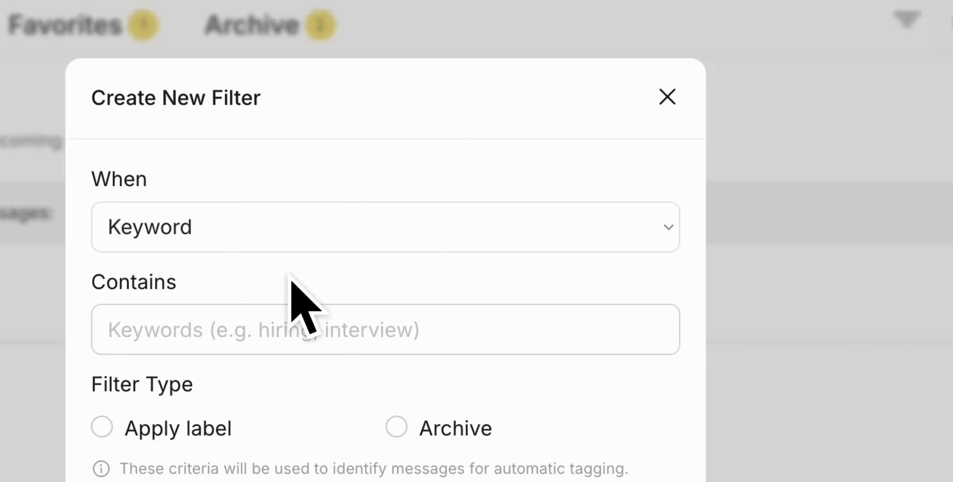
click(15, 414)
text(Al)
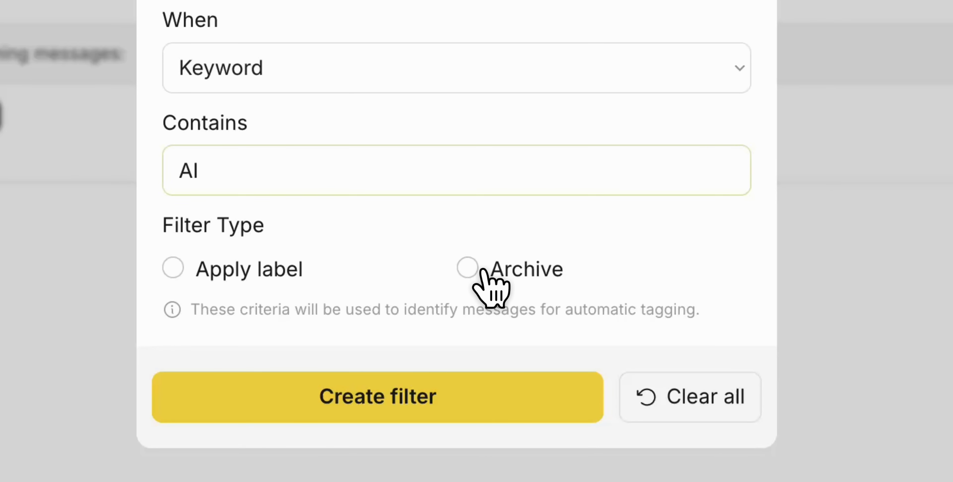
click(625, 343)
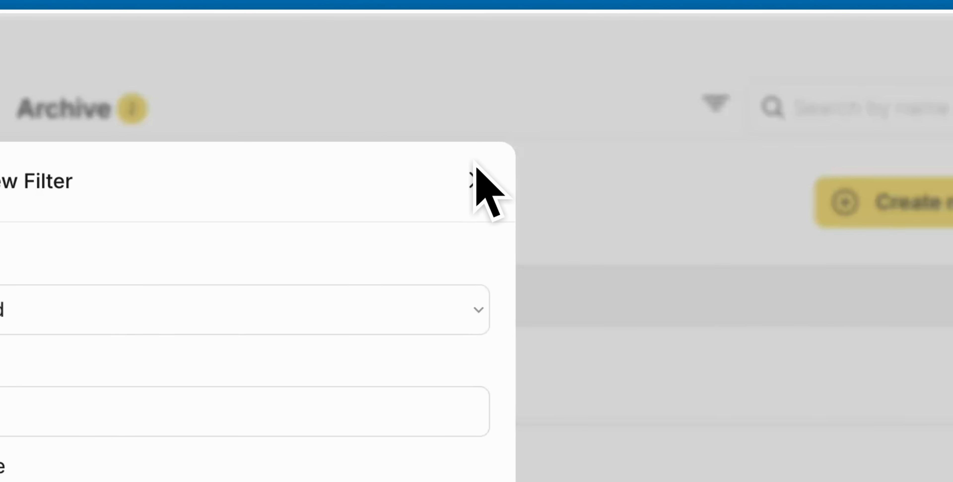
click(621, 95)
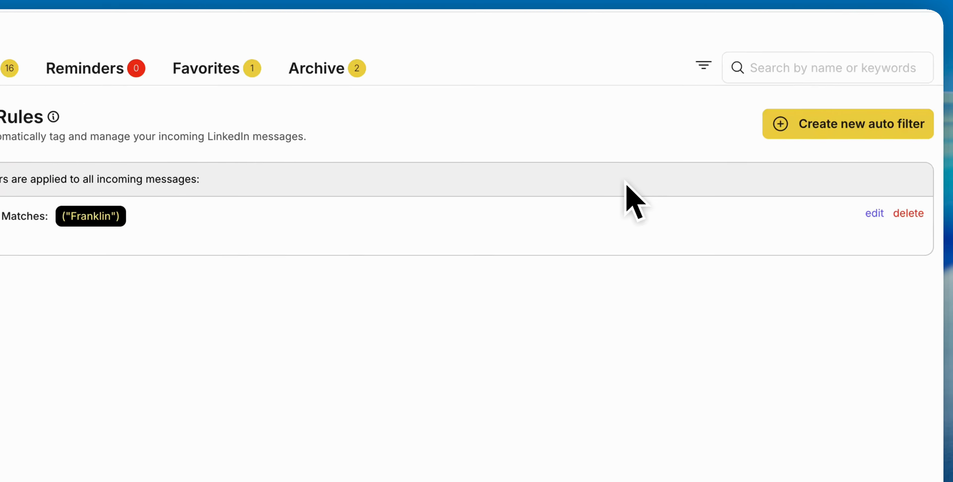
Try a new auto filter that applies a label to messages containing the keyword AI, and view the available labels.
click(830, 129)
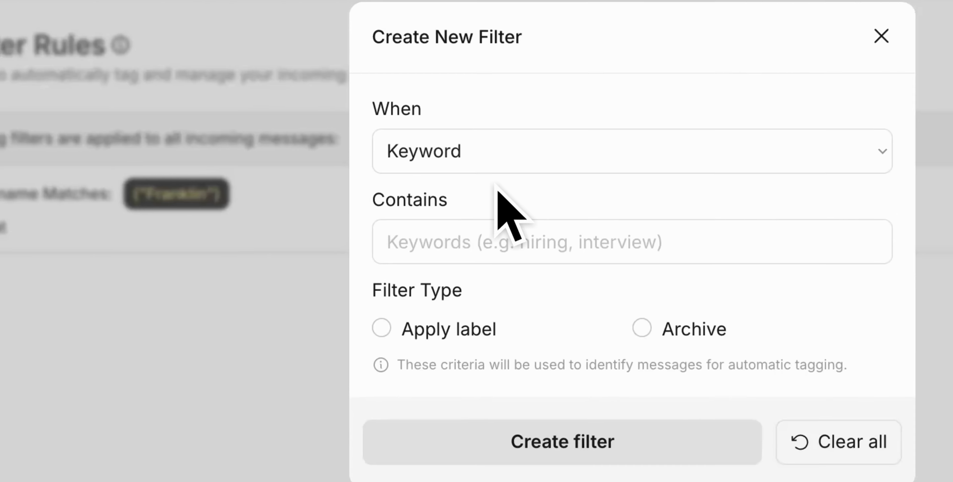
click(392, 218)
text(AI)
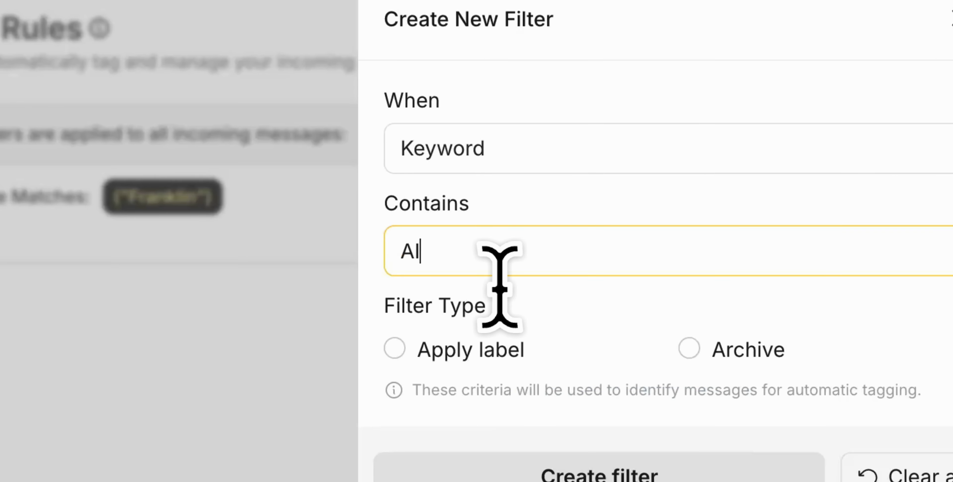
click(433, 353)
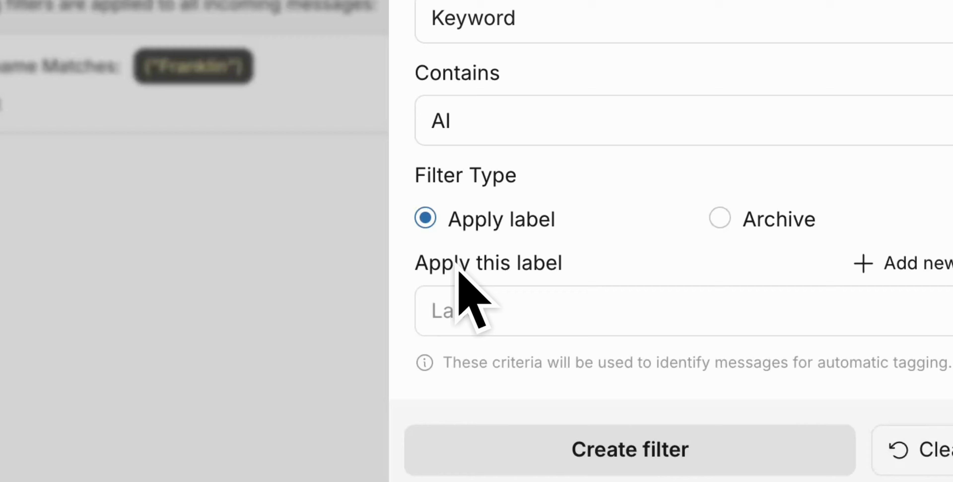
click(521, 322)
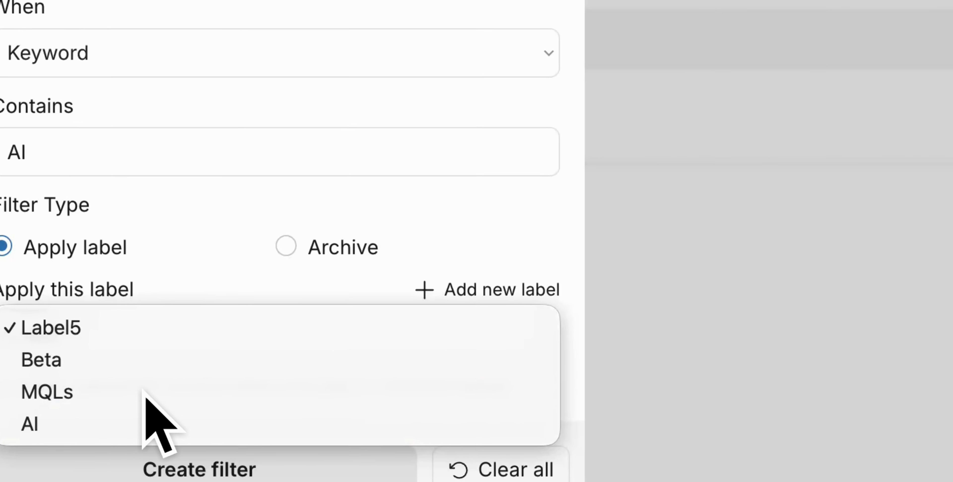
click(608, 251)
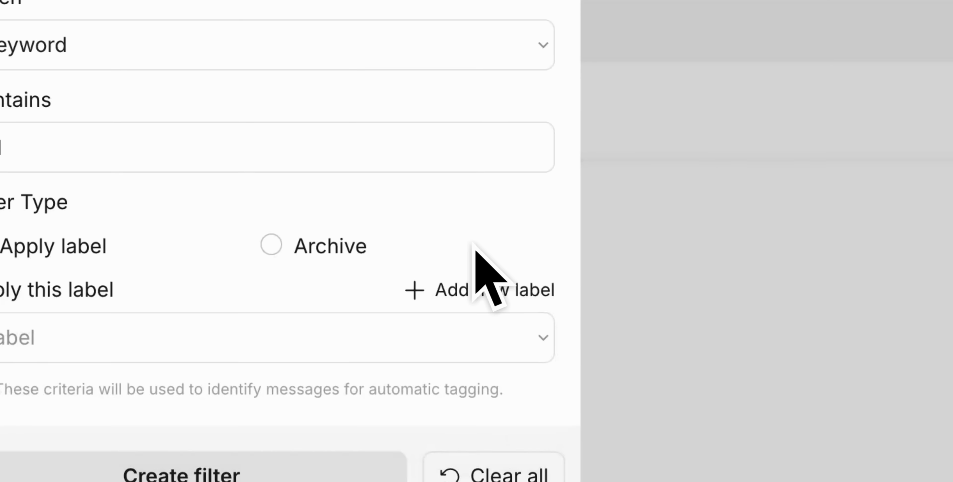
View the options for adding a new label, discard the unsaved auto filter and return to all messages.
click(457, 288)
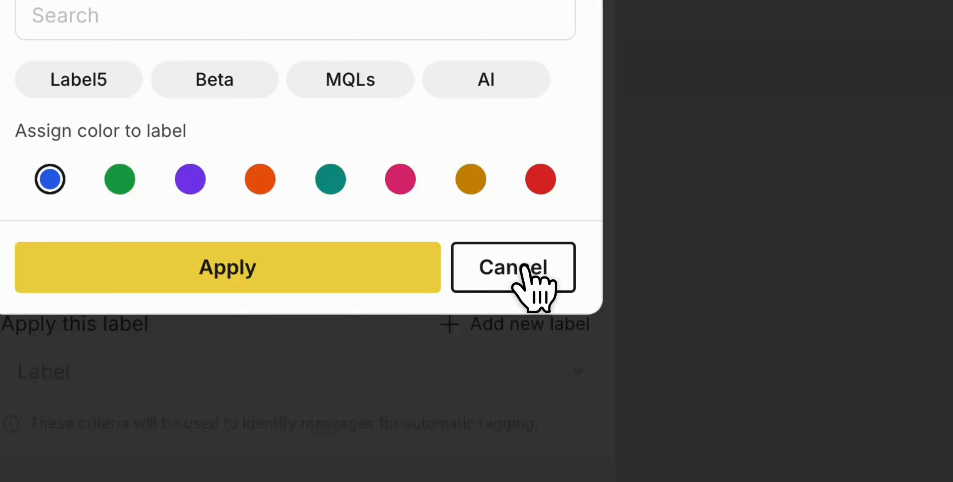
click(525, 274)
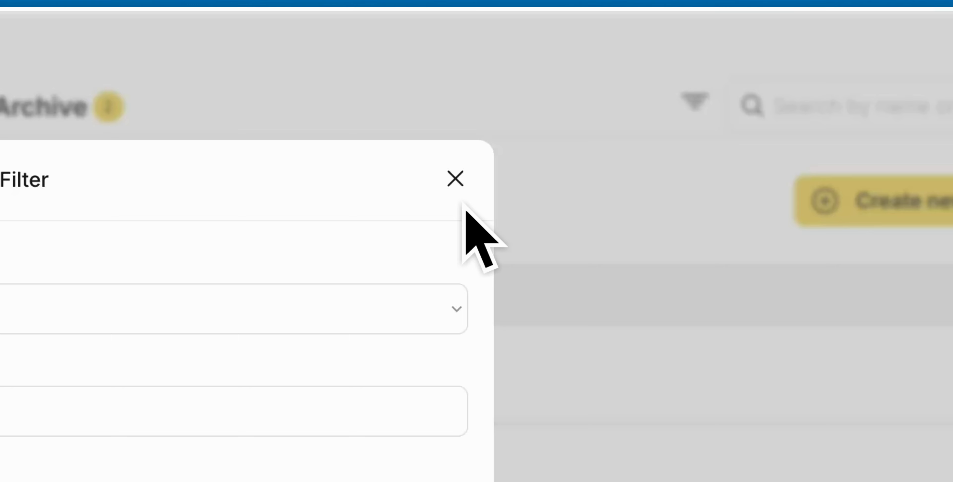
click(456, 179)
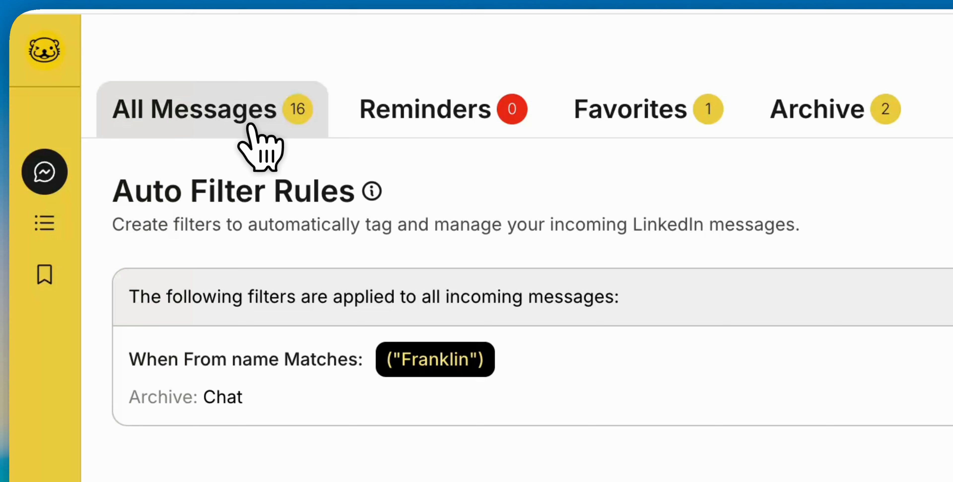
click(252, 126)
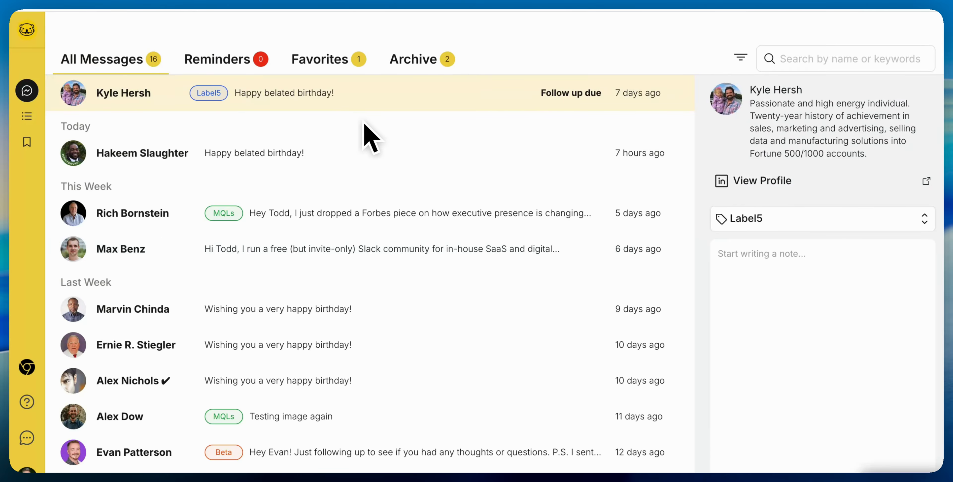